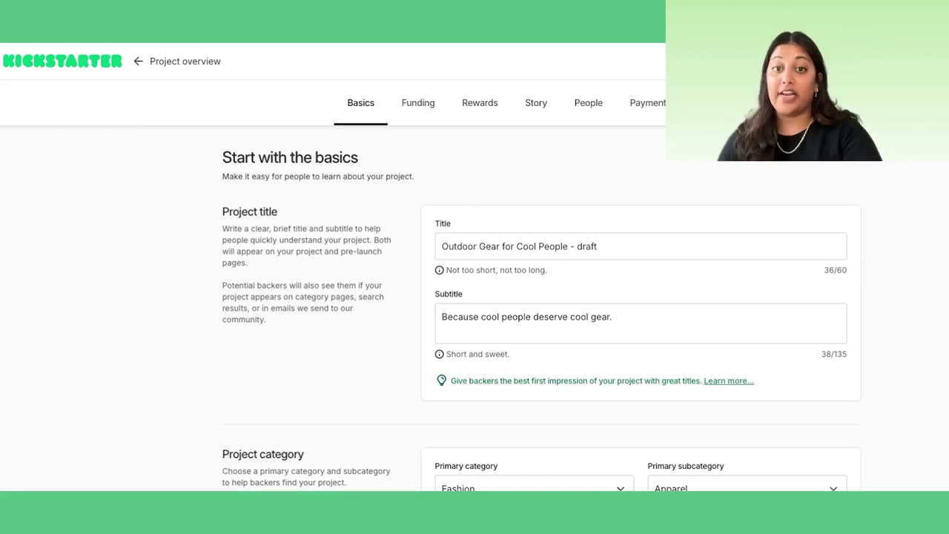
- Open the Windbreaker Reward Tier for editing and set its Rest of World estimated shipping range to $10–$20
left_click(481, 104)
scroll(593, 319, "down", 1)
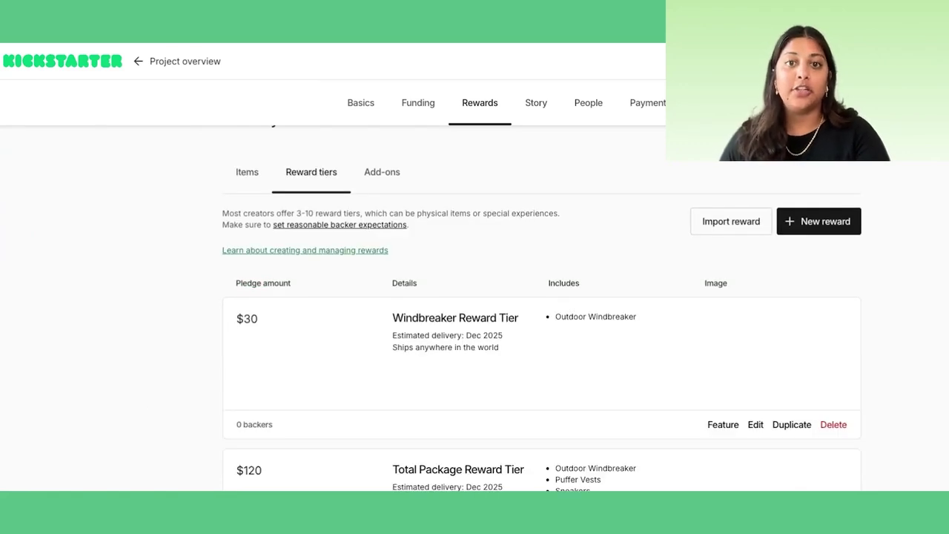
left_click(755, 424)
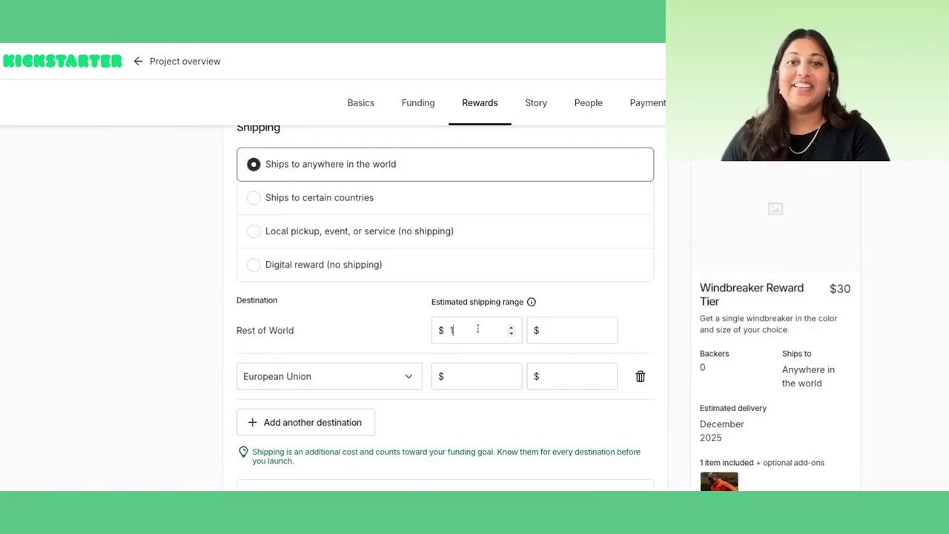
type("0")
key("Tab")
type("20")
- Set the European Union estimated shipping range to $5–$10
left_click(470, 376)
type("5")
key("Tab")
type("10")
- Add another shipping destination to the reward tier with an estimated shipping range of $10–$20
left_click(287, 429)
left_click(302, 424)
key("Down")
left_click(462, 423)
type("10")
key("Tab")
type("20")
left_click(475, 296)
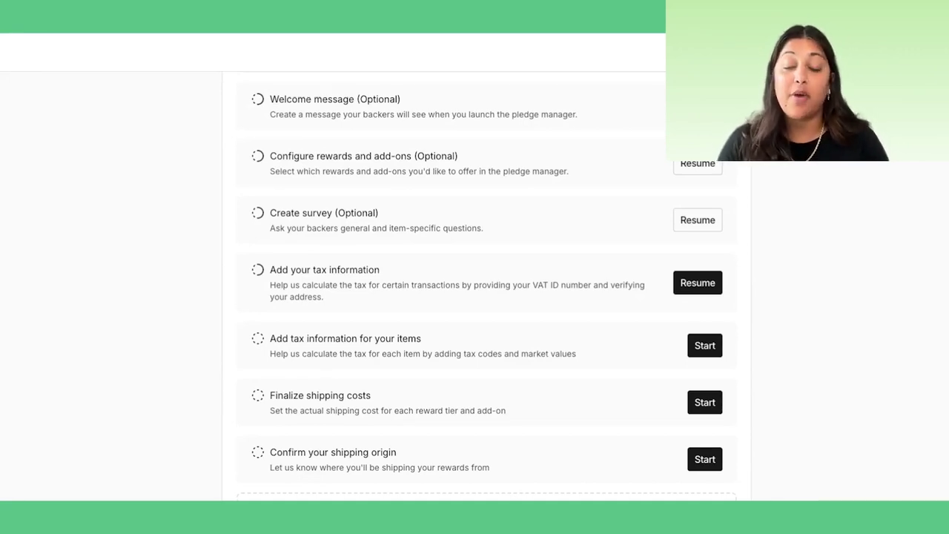
- Configure the Windbreaker Reward Tier in the pledge manager so it is not offered as an upgrade, and save
scroll(485, 296, "up", 4)
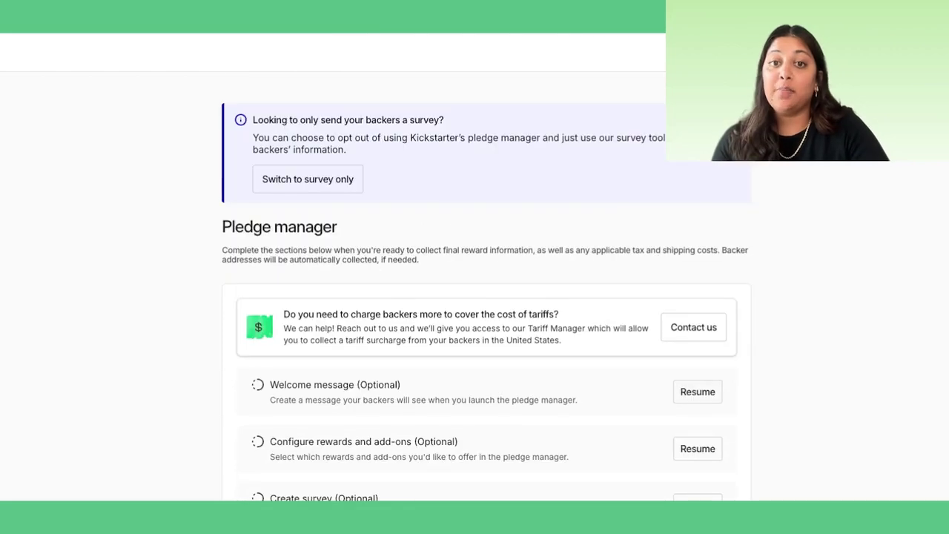
scroll(485, 297, "down", 2)
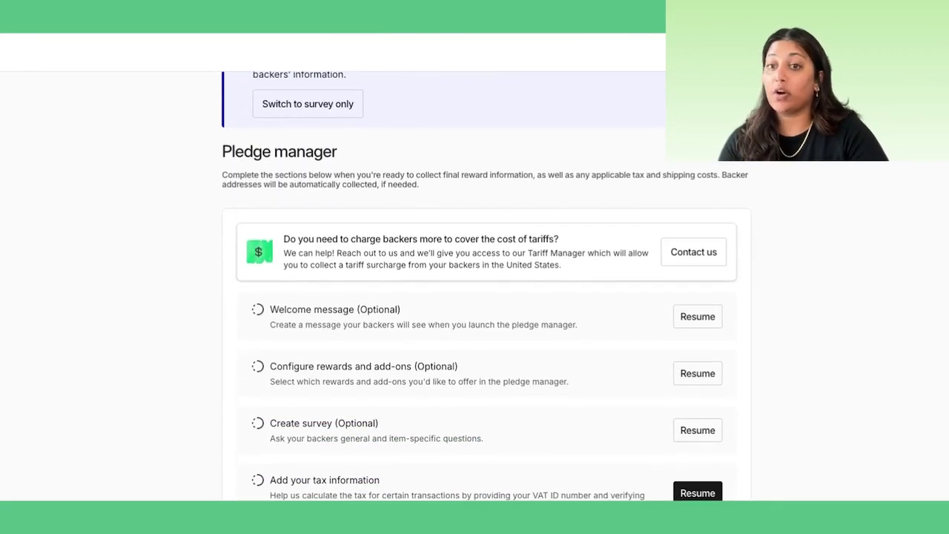
scroll(485, 296, "down", 1)
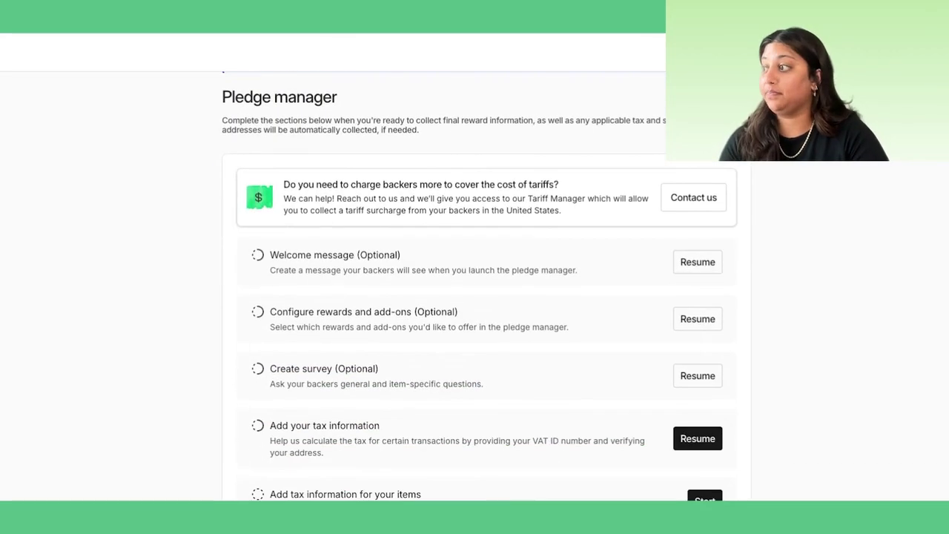
left_click(696, 318)
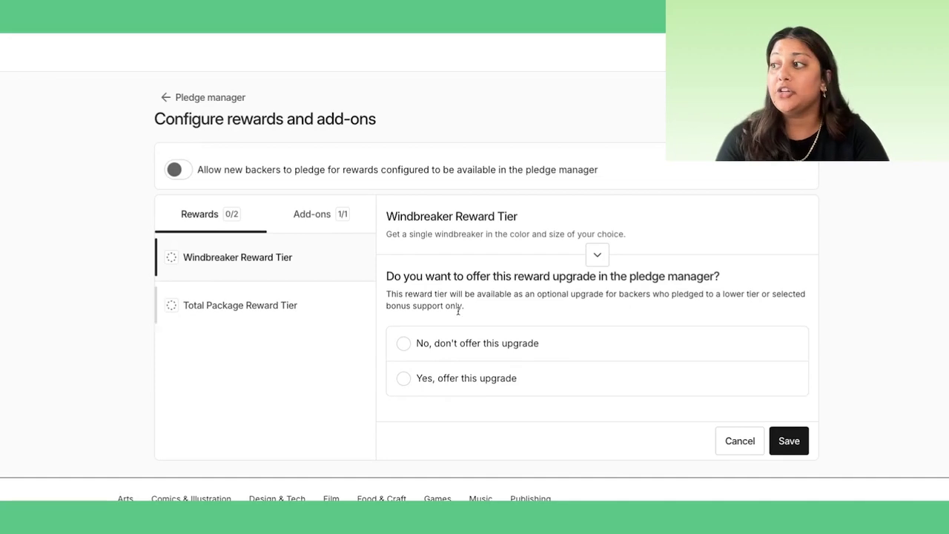
left_click(403, 344)
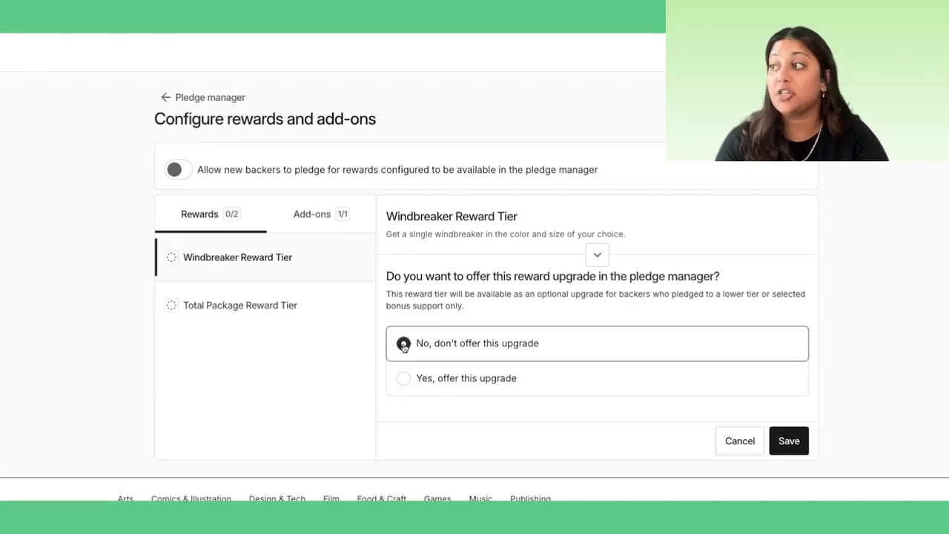
left_click(789, 441)
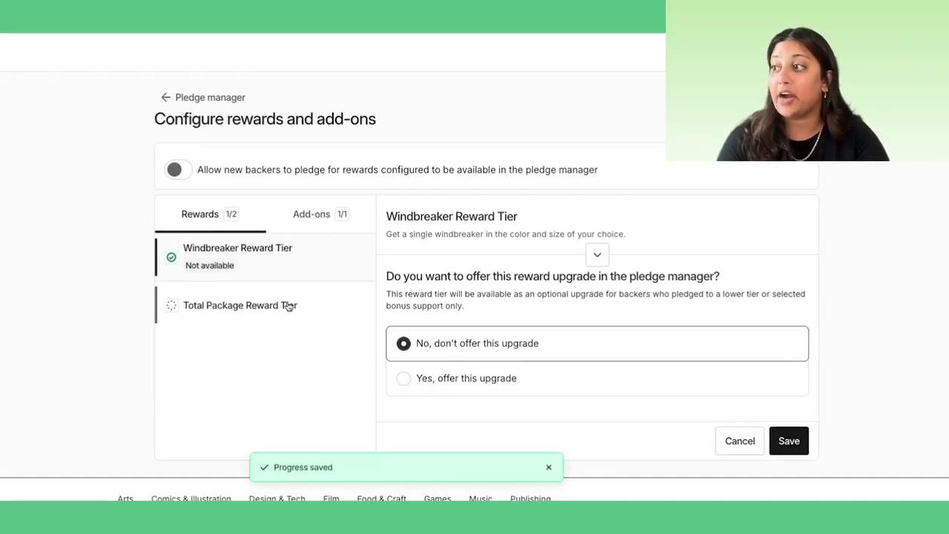
- Offer the Total Package Reward Tier as an upgrade for $150 with a quantity of 100, and save
left_click(324, 316)
left_click(403, 389)
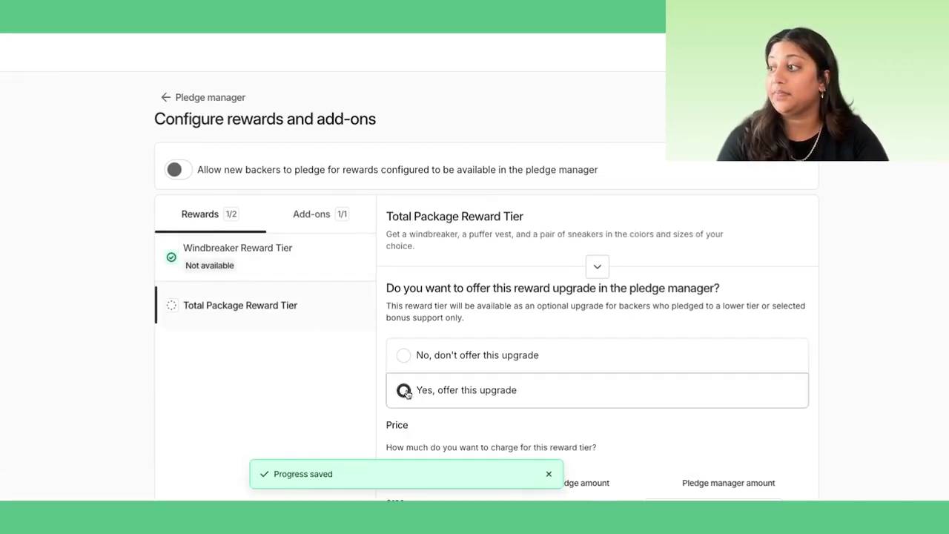
scroll(732, 438, "down", 2)
left_click(731, 431)
type("150")
scroll(707, 335, "down", 2)
left_click(690, 407)
type("100")
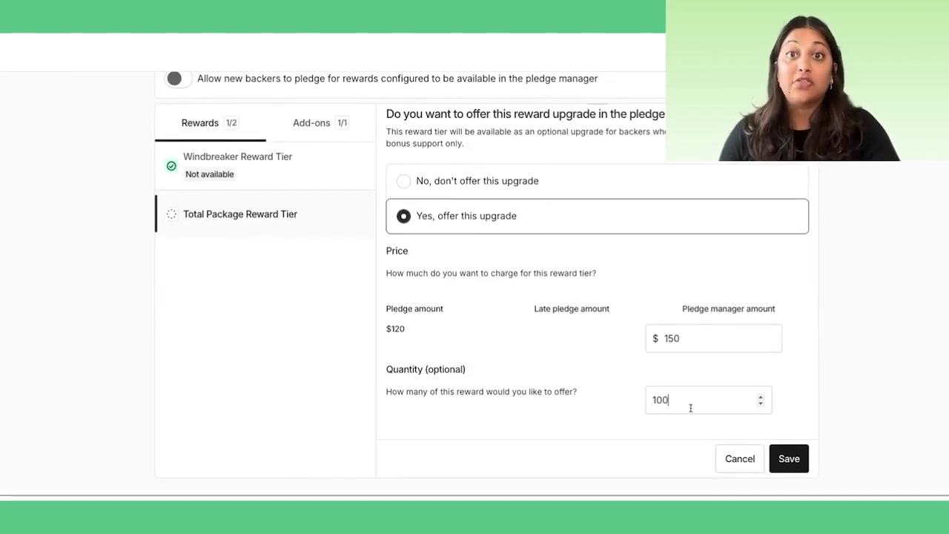
left_click(789, 458)
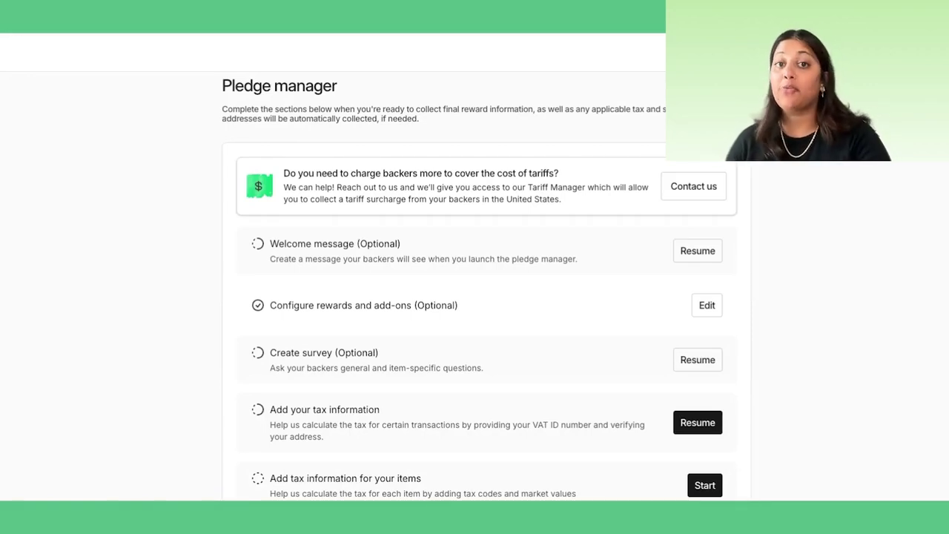
- Start finalizing shipping costs and confirm flat-rate shipping as the shipping rule
scroll(502, 391, "down", 2)
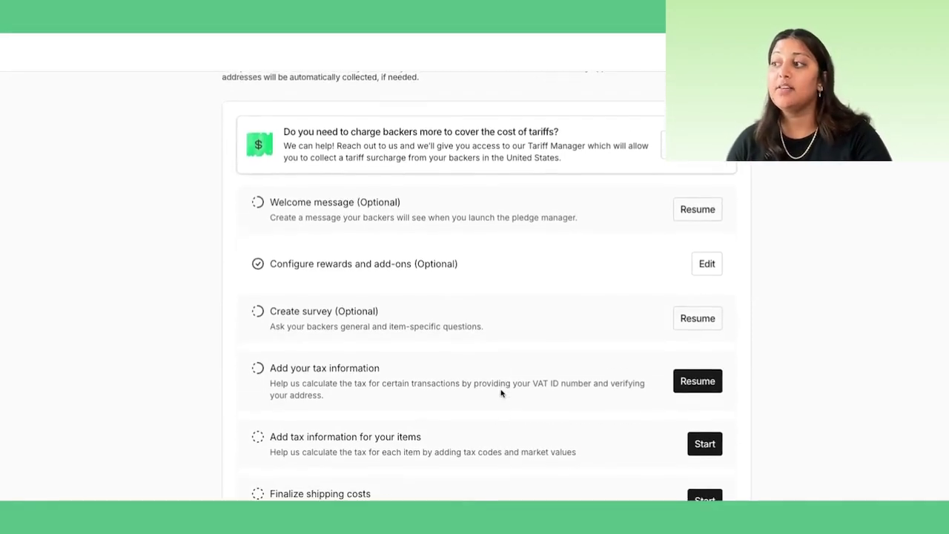
scroll(502, 392, "down", 3)
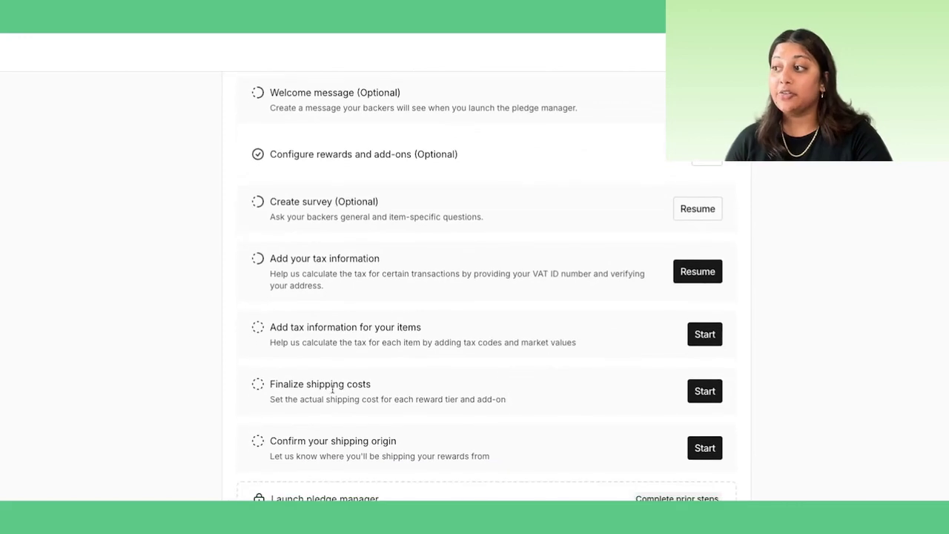
left_click_drag(271, 384, 399, 393)
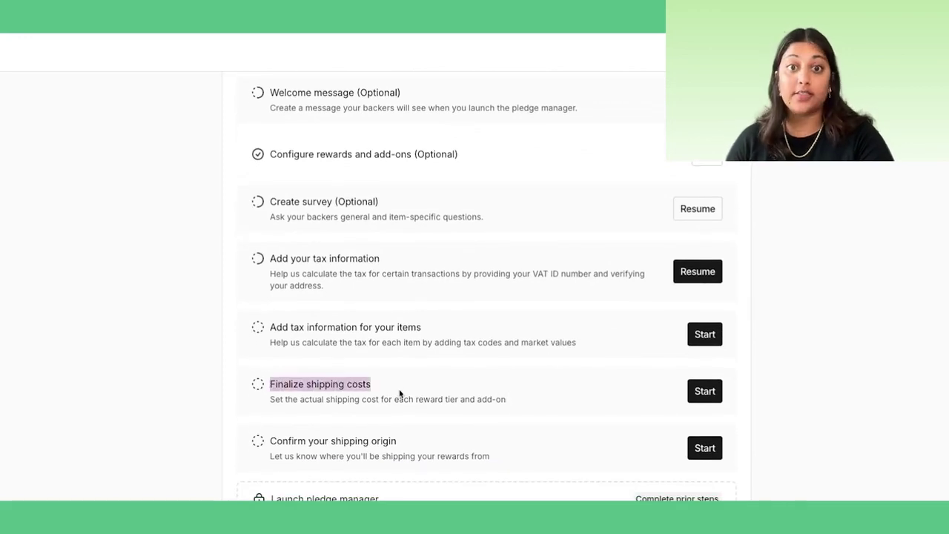
left_click(482, 393)
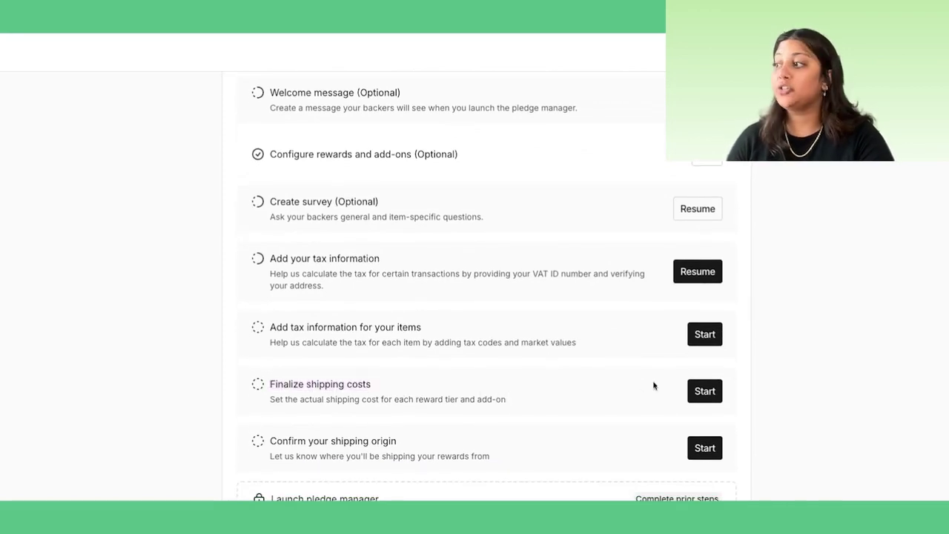
left_click(705, 392)
left_click(208, 272)
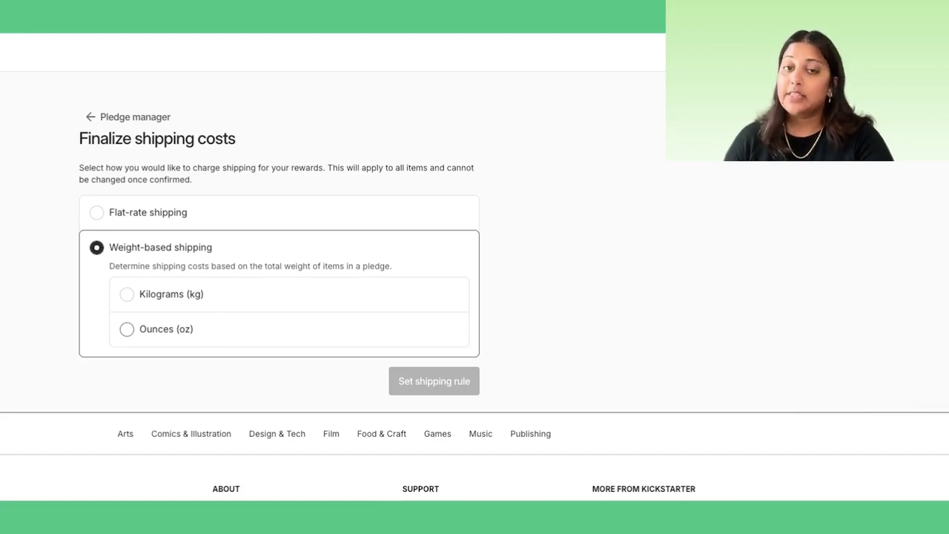
left_click(142, 217)
left_click(413, 314)
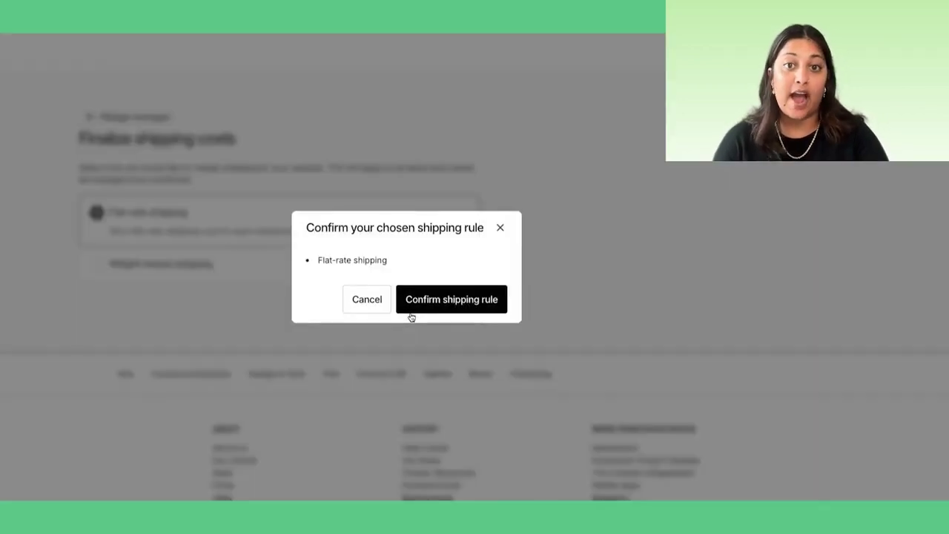
left_click(435, 303)
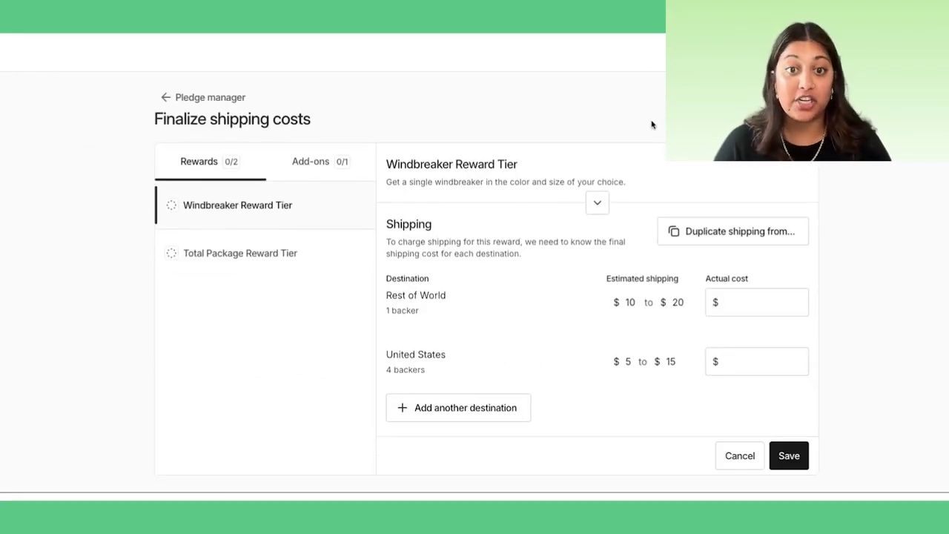
- Set the Windbreaker tier's actual shipping cost to $12 for Rest of World and $7 for United States, and save
left_click(738, 301)
type("12")
left_click(736, 364)
type("7")
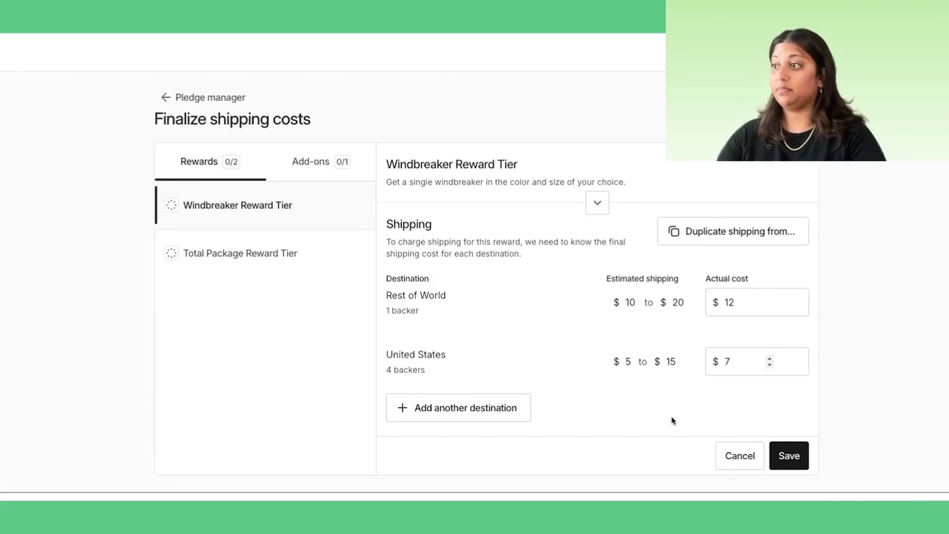
left_click(329, 262)
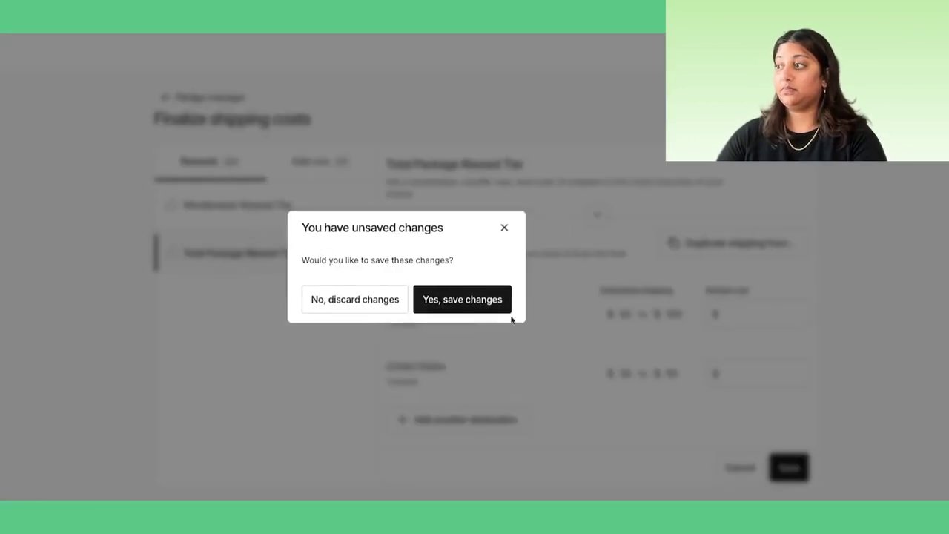
left_click(463, 301)
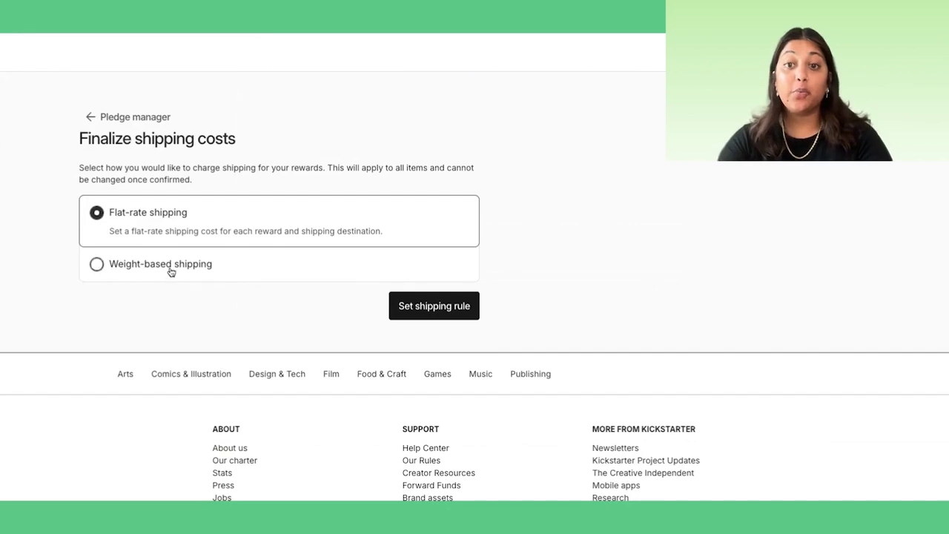
- Choose weight-based shipping measured in ounces and set it as the shipping rule
left_click(171, 269)
left_click(171, 330)
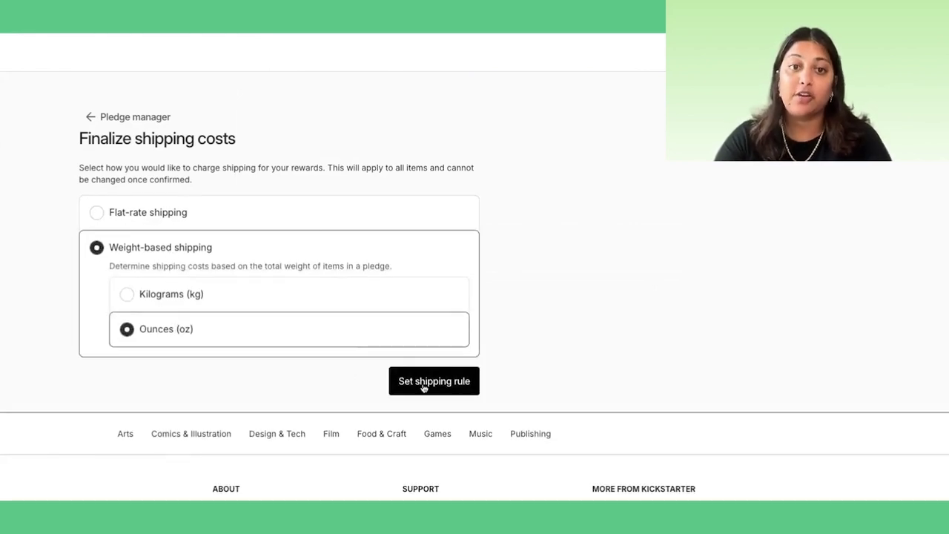
left_click(433, 381)
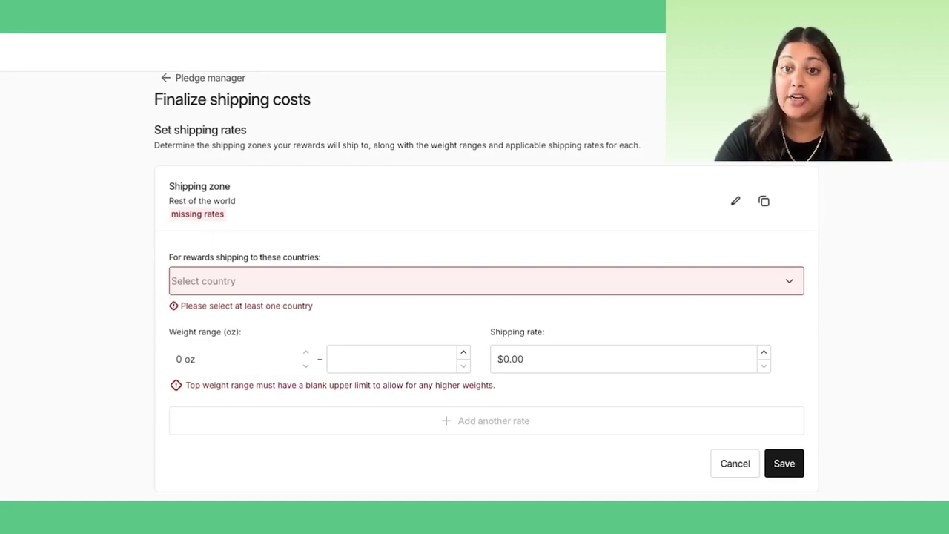
- Set the first shipping rate to $5.00 for the 0–10 oz weight range
left_click(426, 358)
type("10")
left_click(504, 359)
type("5")
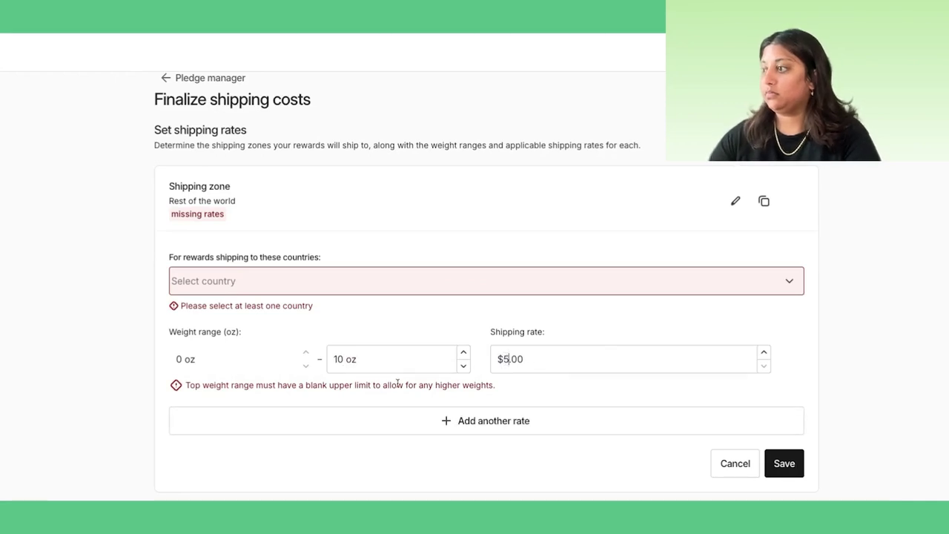
- Add a $10.00 rate for 10–20 oz and a $30.00 rate from 20 oz with no upper limit
left_click(464, 421)
left_click(358, 391)
type("20")
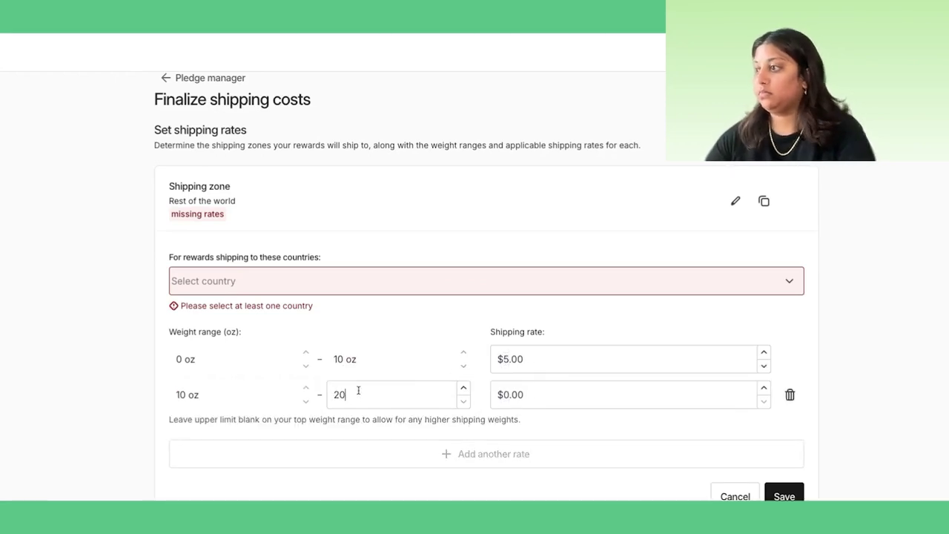
left_click(501, 394)
type("1")
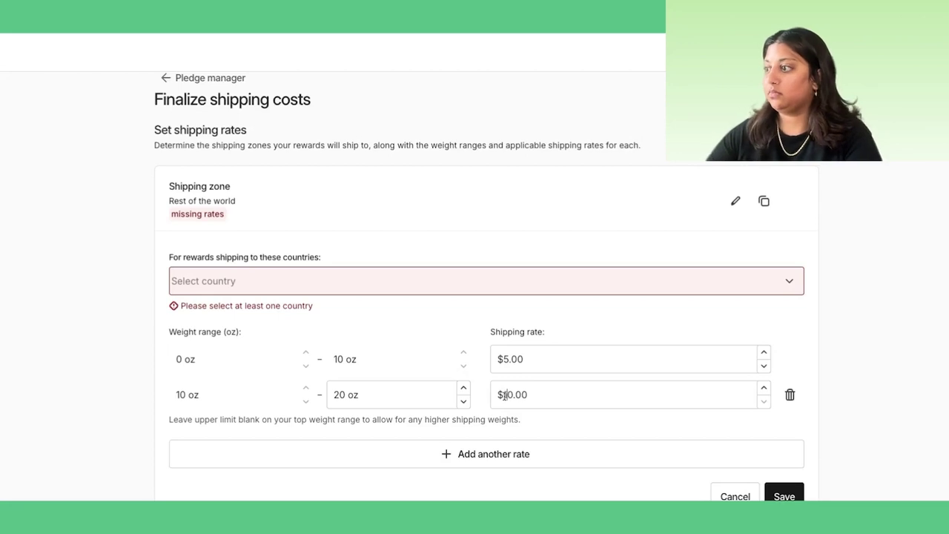
left_click(477, 456)
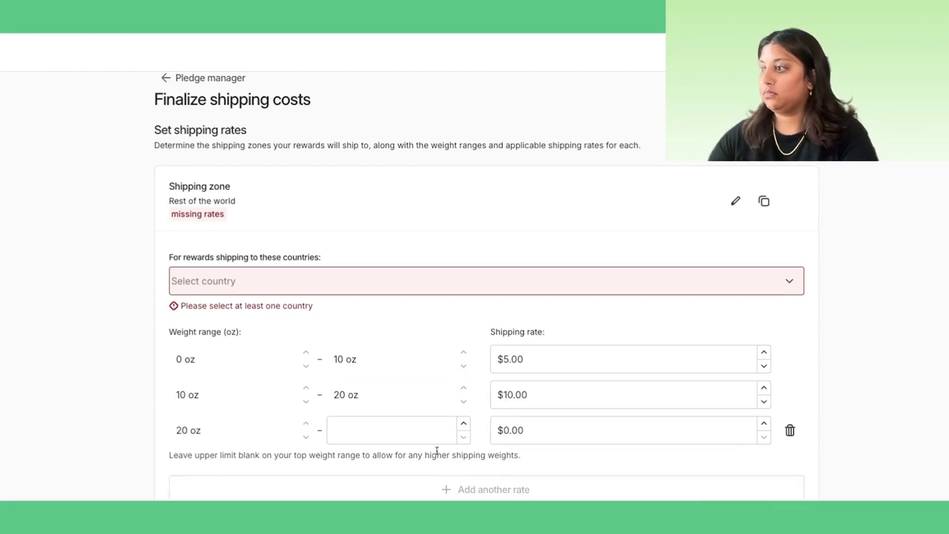
left_click(502, 430)
type("3")
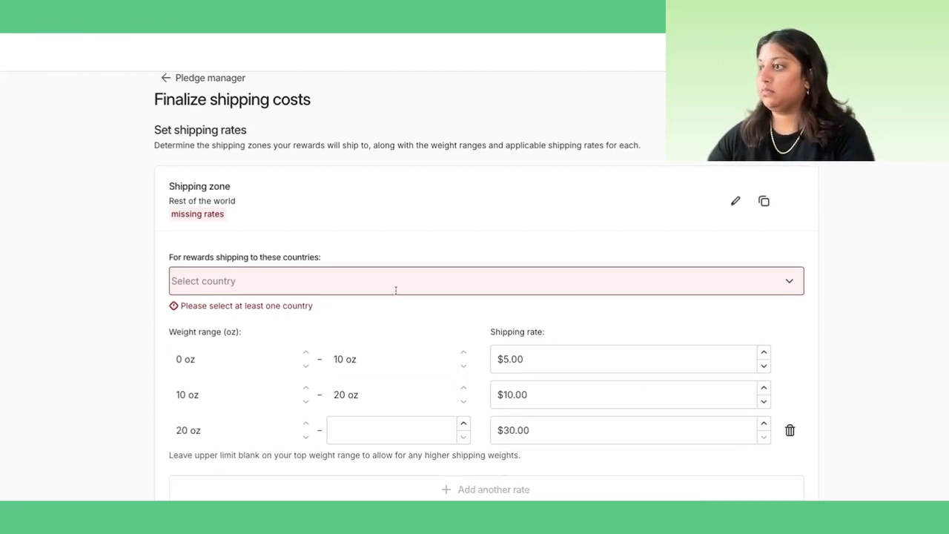
- Assign Afghanistan as the shipping zone's country and save the zone
left_click(786, 286)
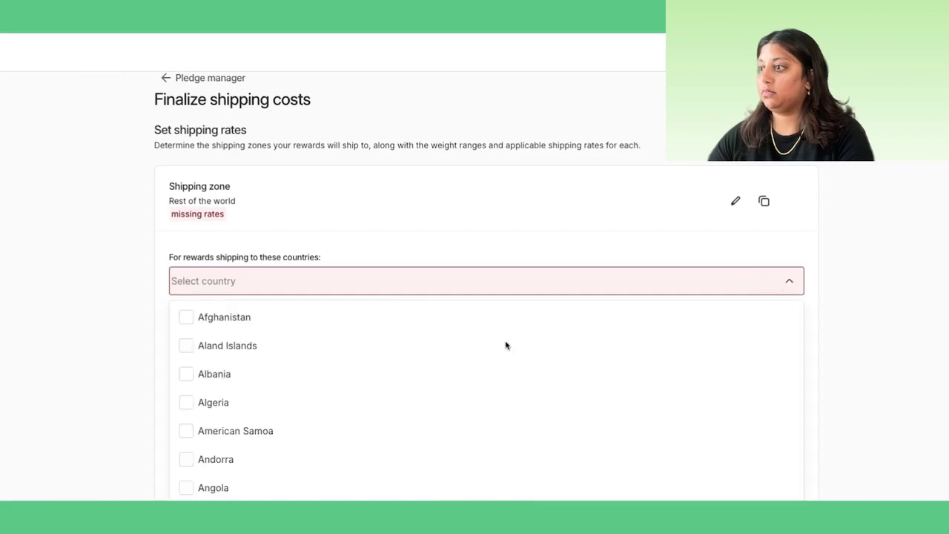
left_click(442, 317)
left_click(513, 255)
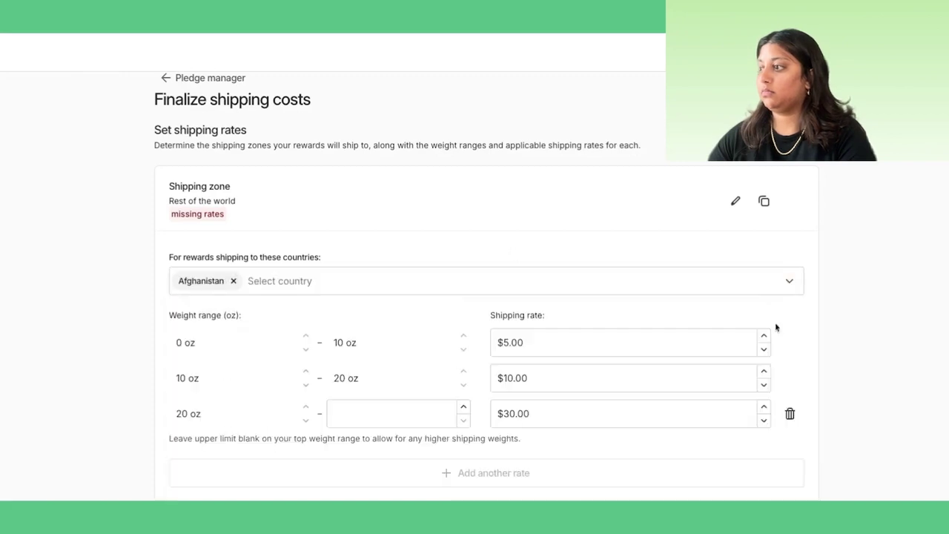
scroll(708, 413, "down", 3)
left_click(791, 418)
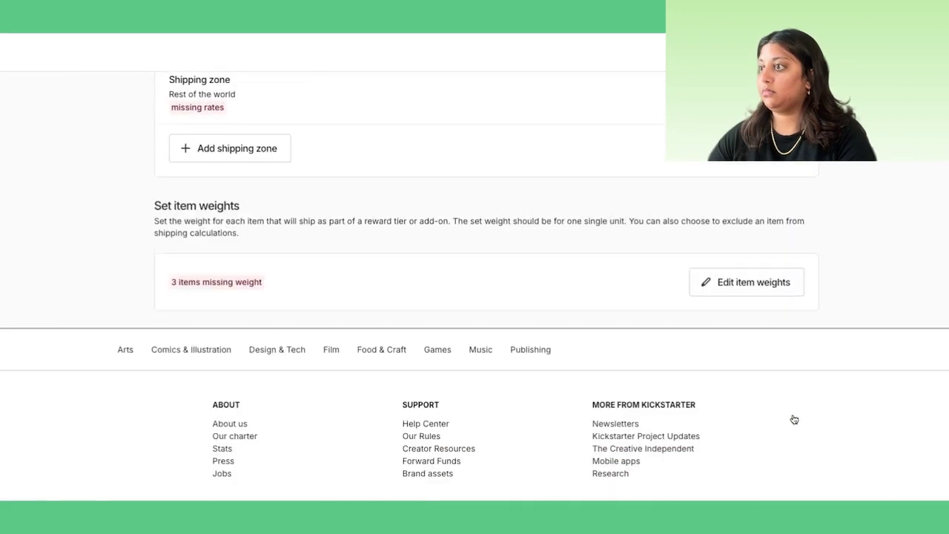
scroll(588, 239, "up", 3)
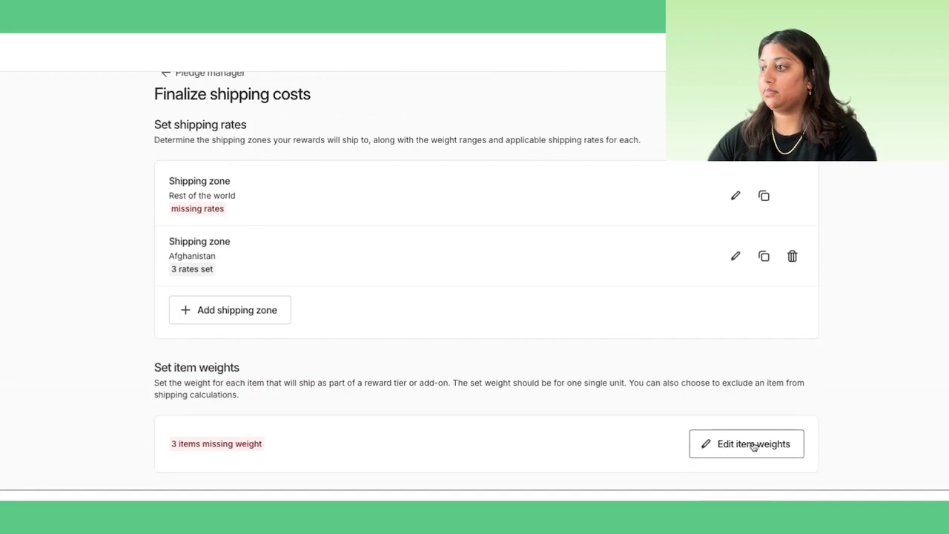
- Set the item weights to 10 oz for Outdoor Windbreaker, 32 oz for Sneakers and 16 oz for Puffer Vests, and save
left_click(752, 443)
scroll(569, 405, "down", 3)
left_click(686, 349)
type("10")
left_click(709, 413)
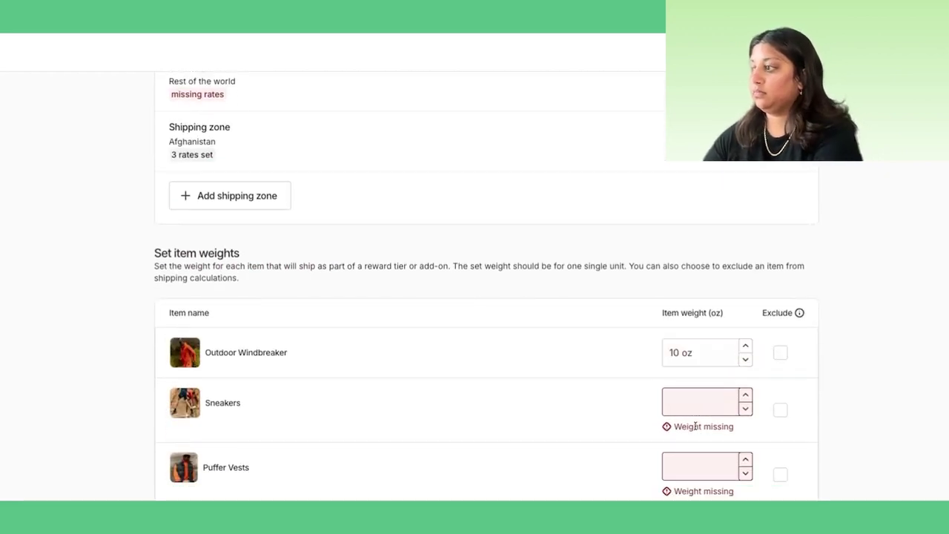
type("32")
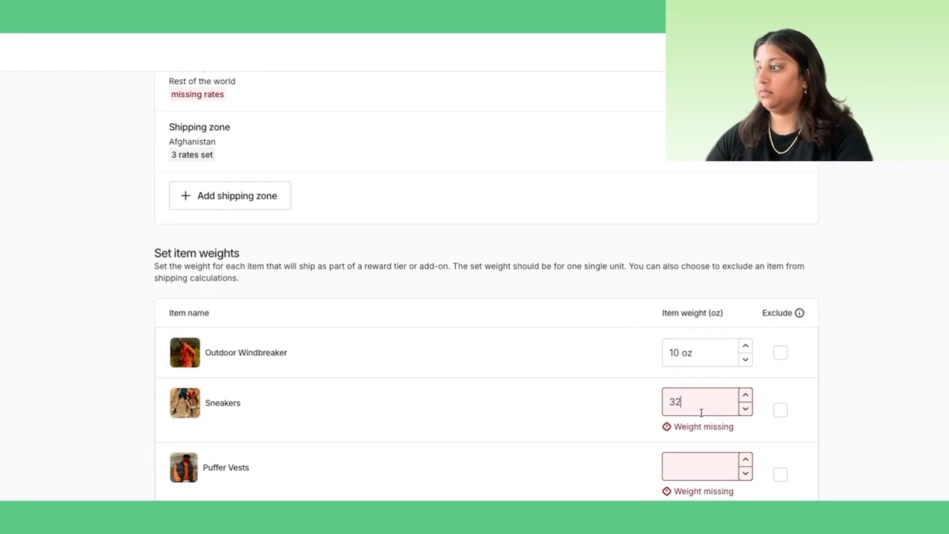
scroll(701, 409, "down", 1)
left_click(701, 429)
type("16")
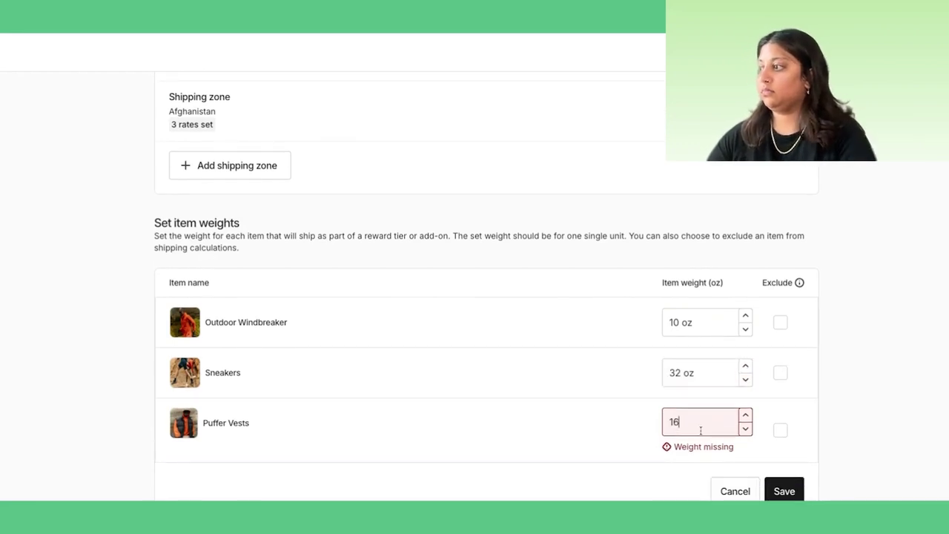
left_click(583, 405)
left_click(782, 481)
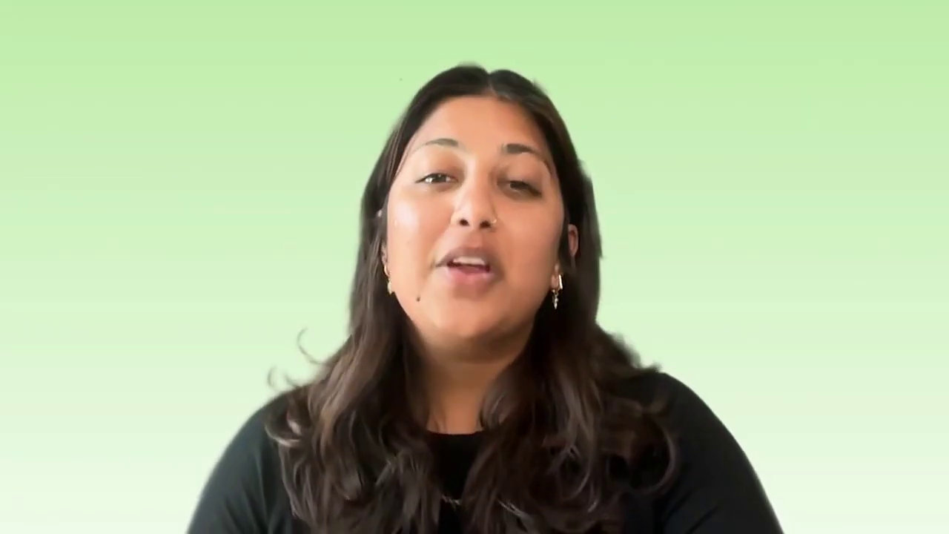